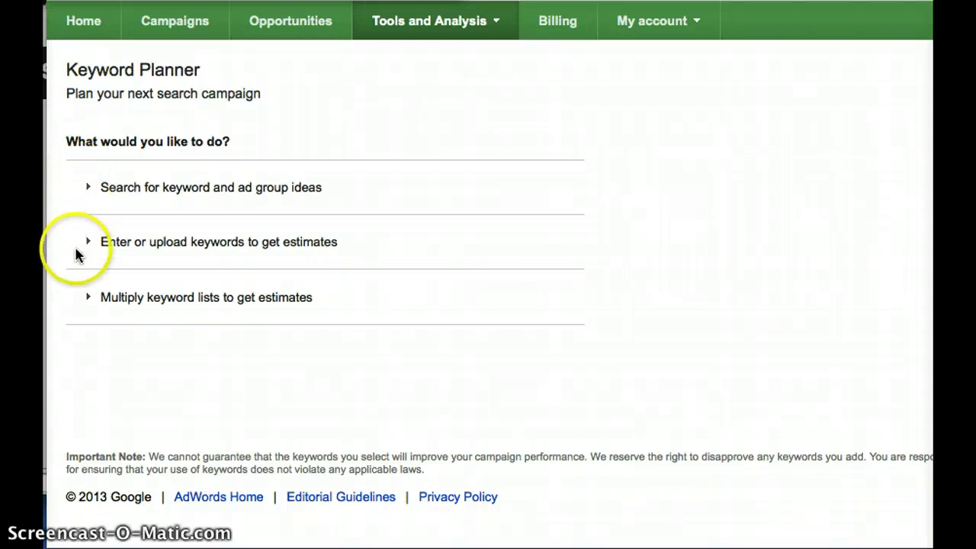
- Expand the keyword ideas search form with 'star wars collectibles' targeting St. Louis, then scroll to Targeting
{"action": "left_click", "coordinate": [91, 188]}
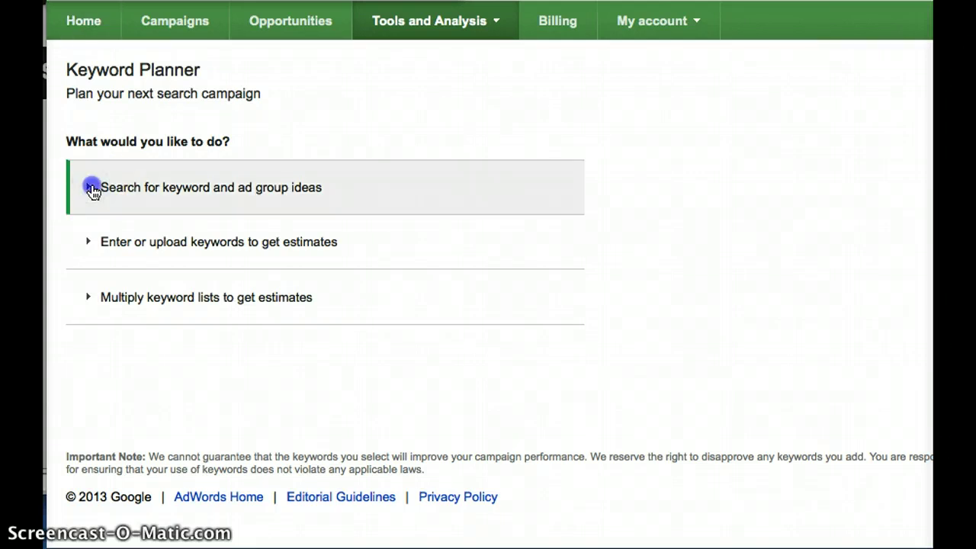
{"action": "scroll", "coordinate": [79, 211], "scroll_direction": "down", "scroll_amount": 4}
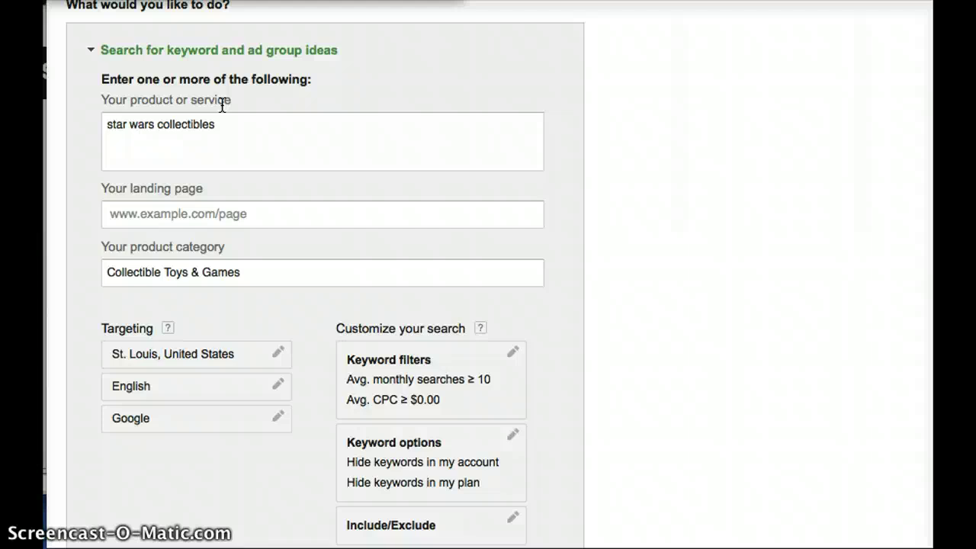
{"action": "scroll", "coordinate": [222, 104], "scroll_direction": "down", "scroll_amount": 3}
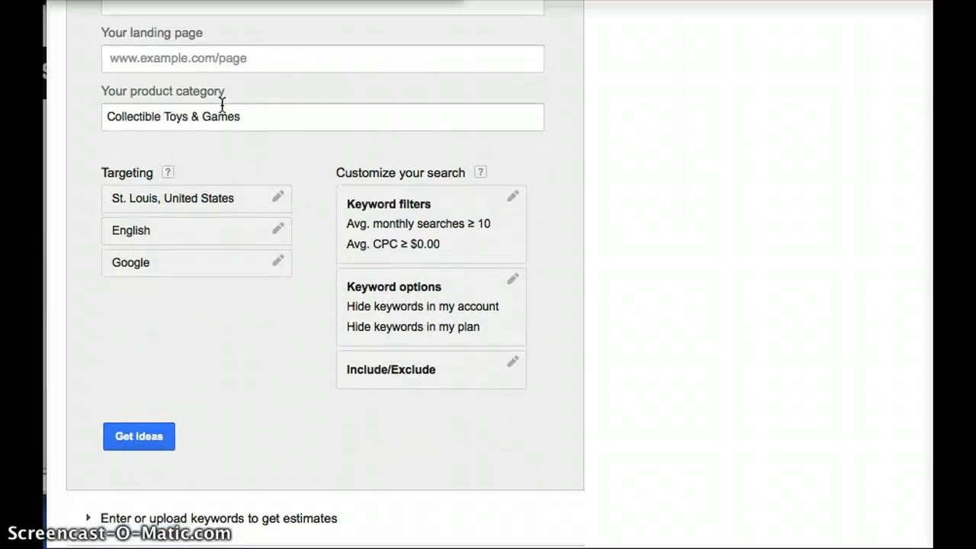
- Open the St. Louis location targeting and check its limited reach explanation without adding locations
{"action": "left_click", "coordinate": [277, 199]}
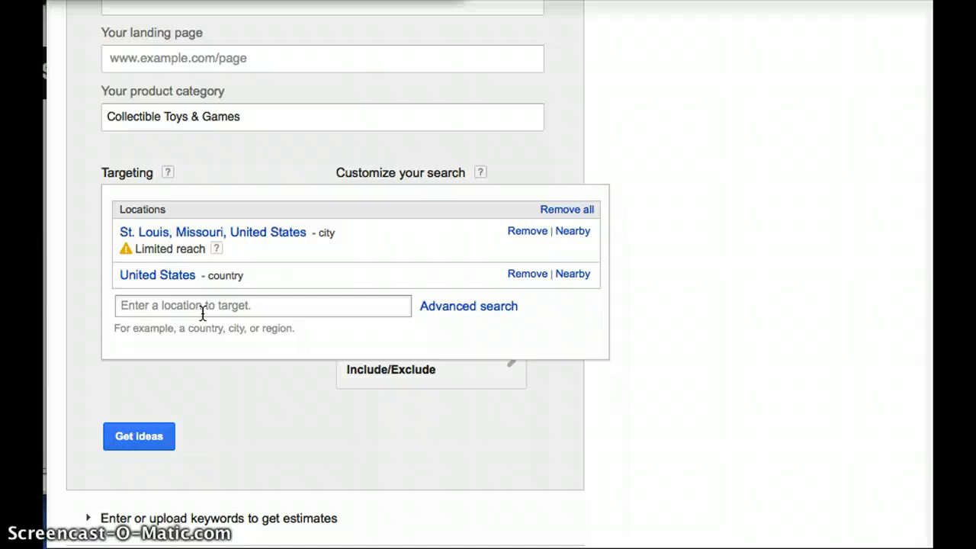
{"action": "left_click", "coordinate": [217, 249]}
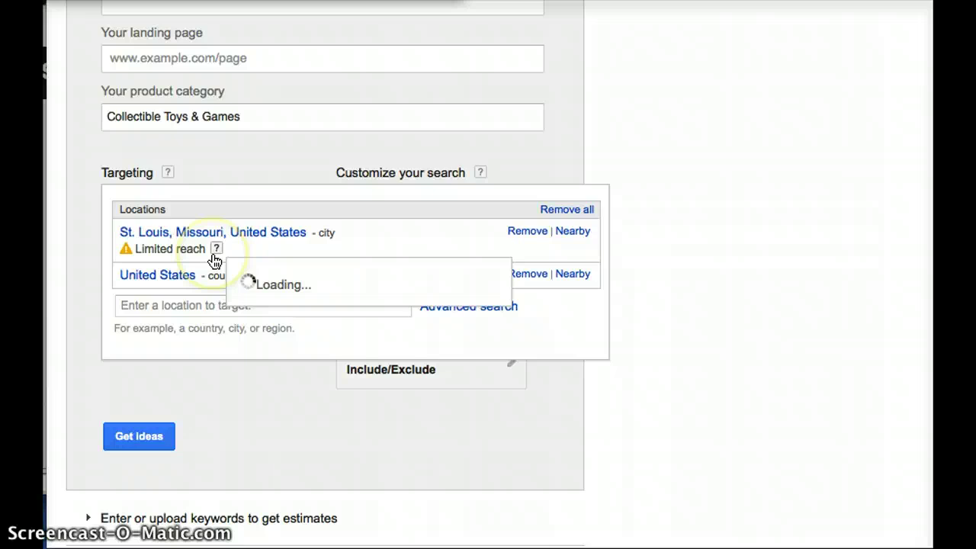
{"action": "left_click", "coordinate": [193, 311]}
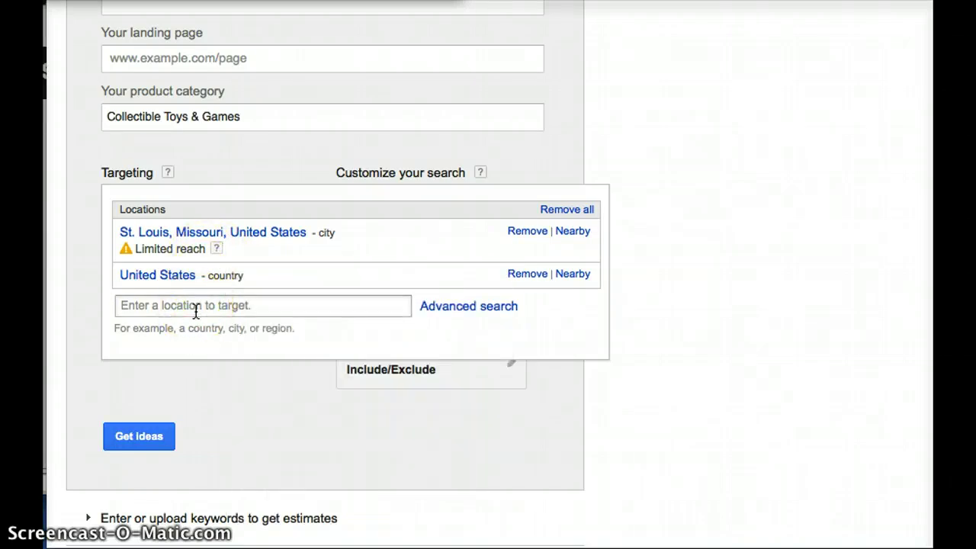
{"action": "left_click", "coordinate": [178, 386]}
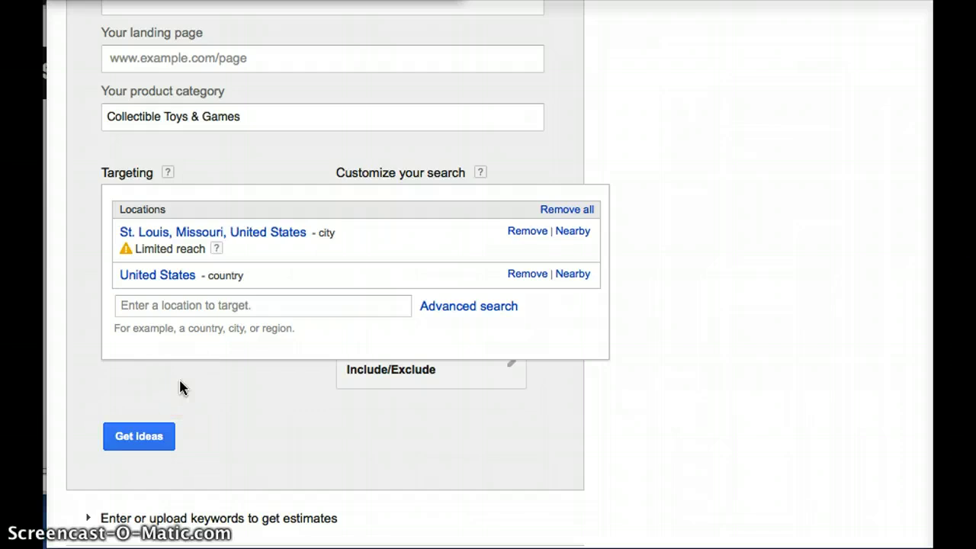
- Close the Locations panel, leaving targeting at St. Louis, English and Google
{"action": "left_click", "coordinate": [180, 385]}
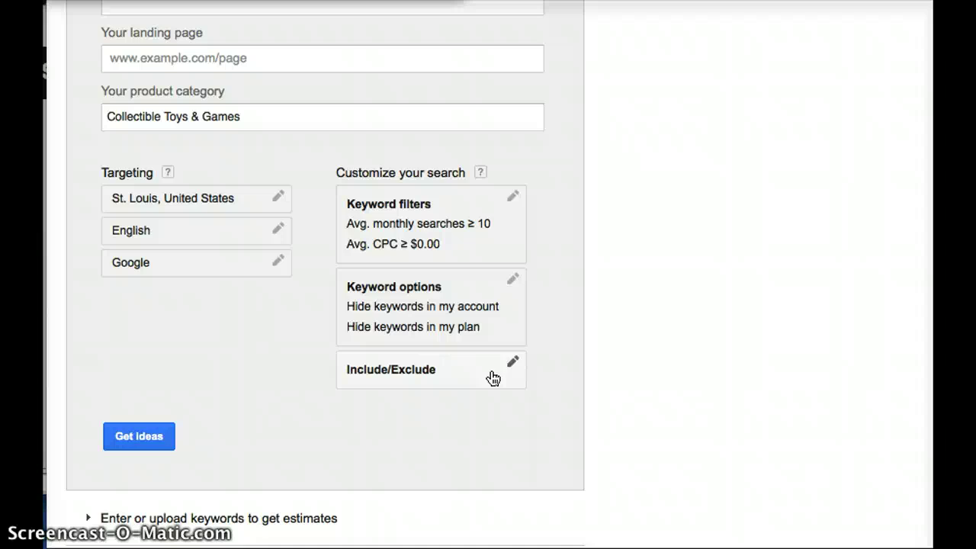
- Expand 'Enter or upload keywords to get estimates' and scroll down to the multiply keyword lists option
{"action": "scroll", "coordinate": [218, 331], "scroll_direction": "down", "scroll_amount": 3}
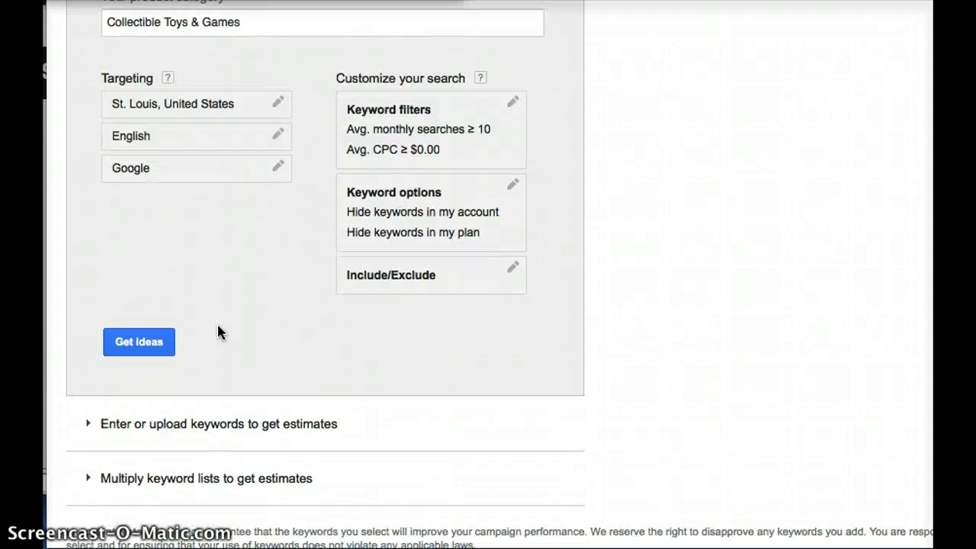
{"action": "scroll", "coordinate": [218, 332], "scroll_direction": "down", "scroll_amount": 3}
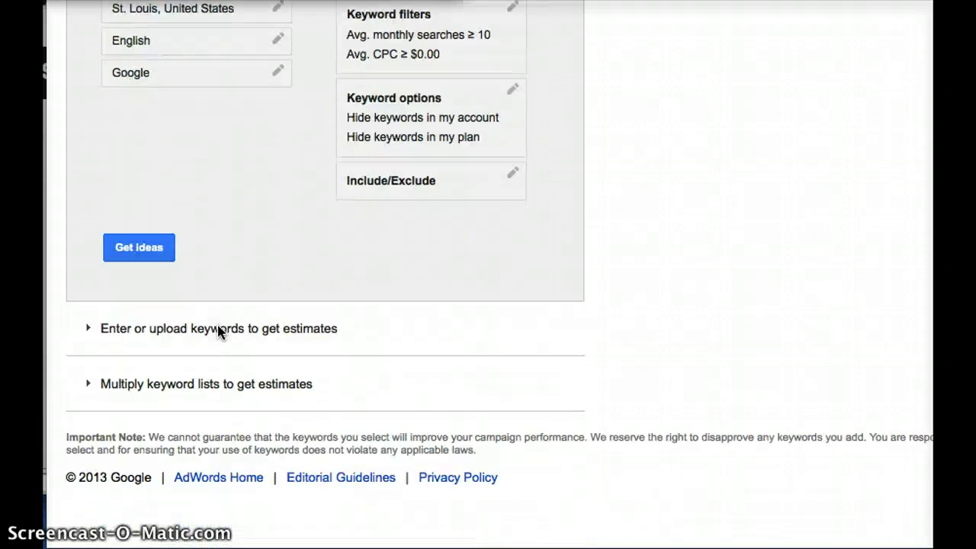
{"action": "left_click", "coordinate": [87, 334]}
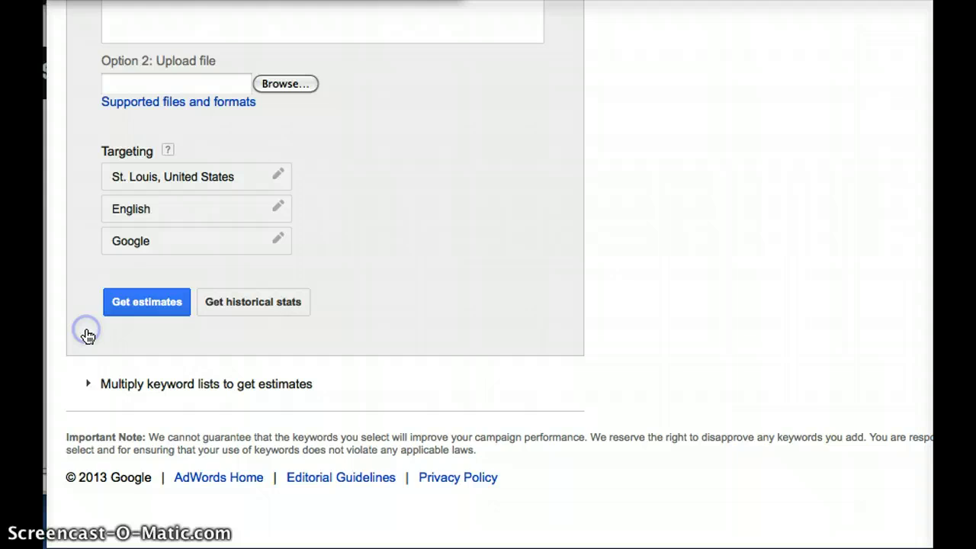
{"action": "scroll", "coordinate": [87, 335], "scroll_direction": "up", "scroll_amount": 1}
{"action": "scroll", "coordinate": [88, 336], "scroll_direction": "up", "scroll_amount": 3}
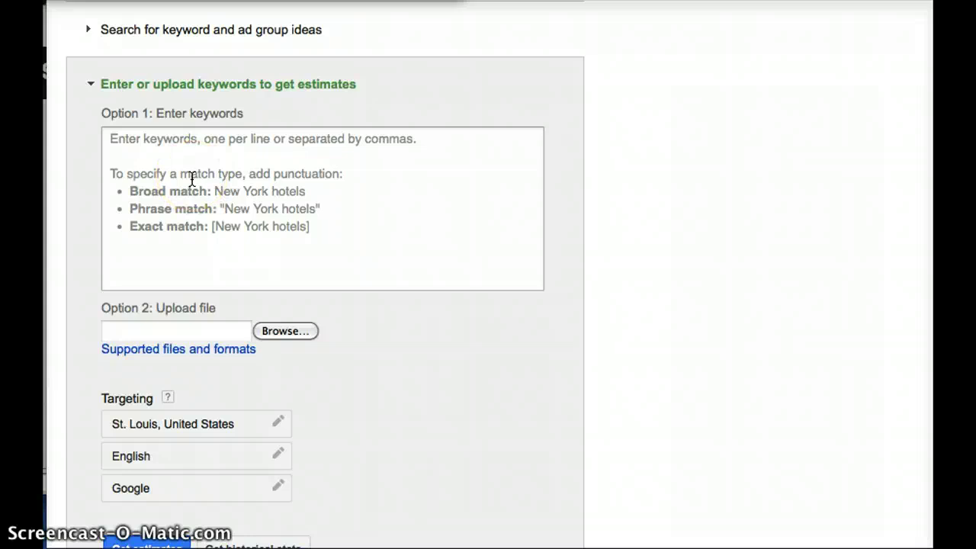
{"action": "scroll", "coordinate": [192, 178], "scroll_direction": "down", "scroll_amount": 3}
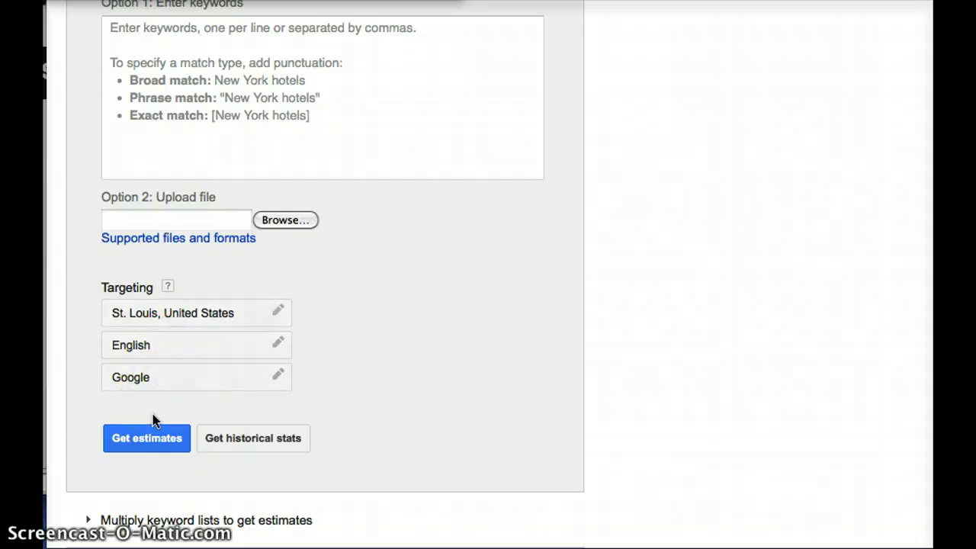
{"action": "scroll", "coordinate": [153, 421], "scroll_direction": "down", "scroll_amount": 3}
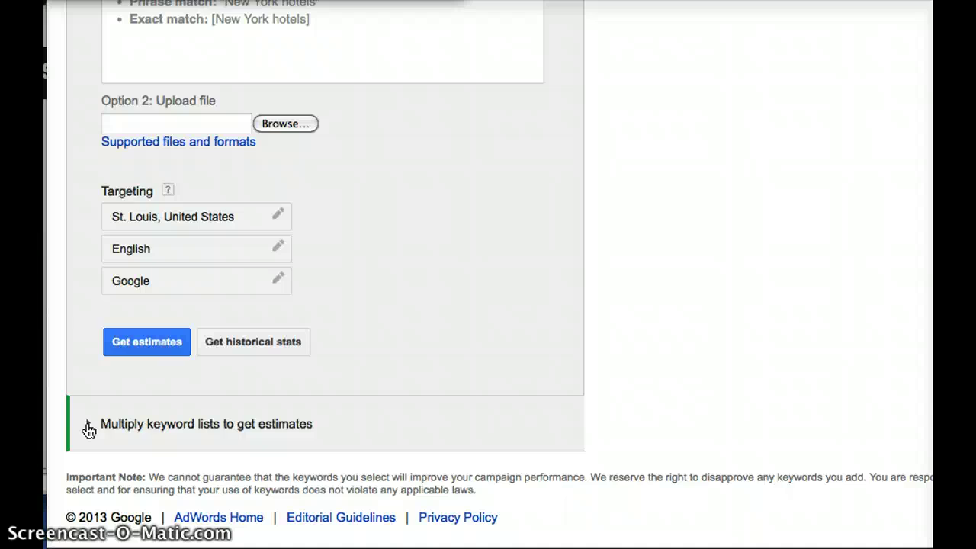
- Expand the multiply form and enter r2-d2, luke skywalker, c3po and chewbacca in List 1
{"action": "left_click", "coordinate": [88, 425]}
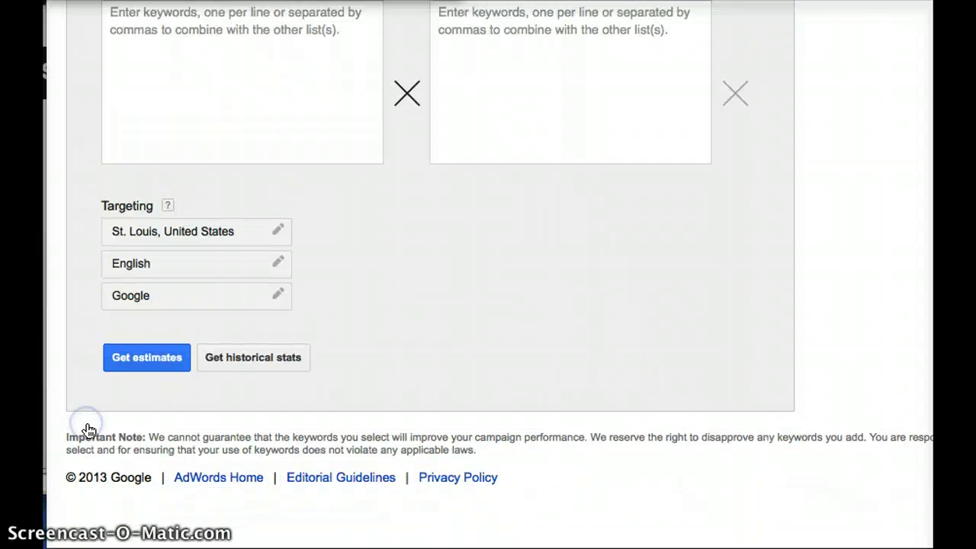
{"action": "scroll", "coordinate": [101, 298], "scroll_direction": "up", "scroll_amount": 3}
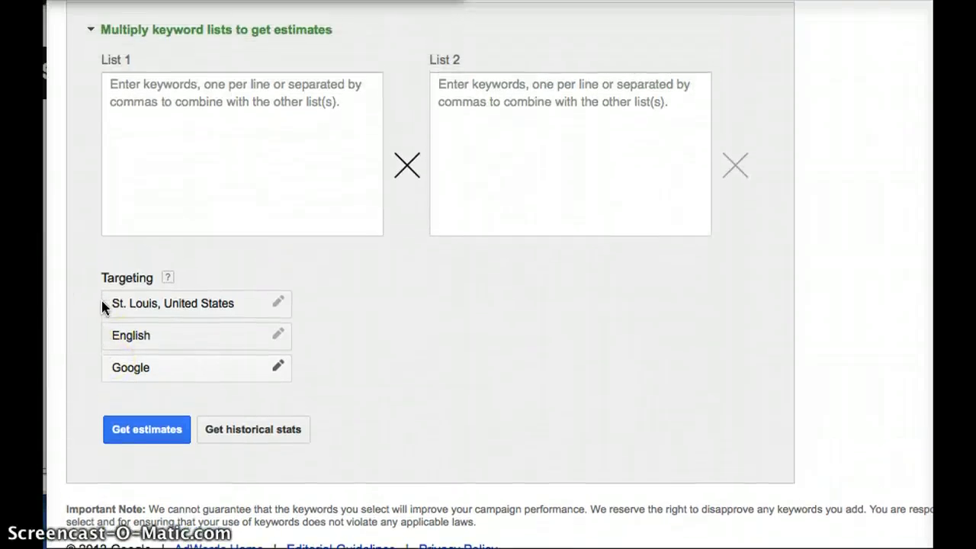
{"action": "left_click", "coordinate": [162, 146]}
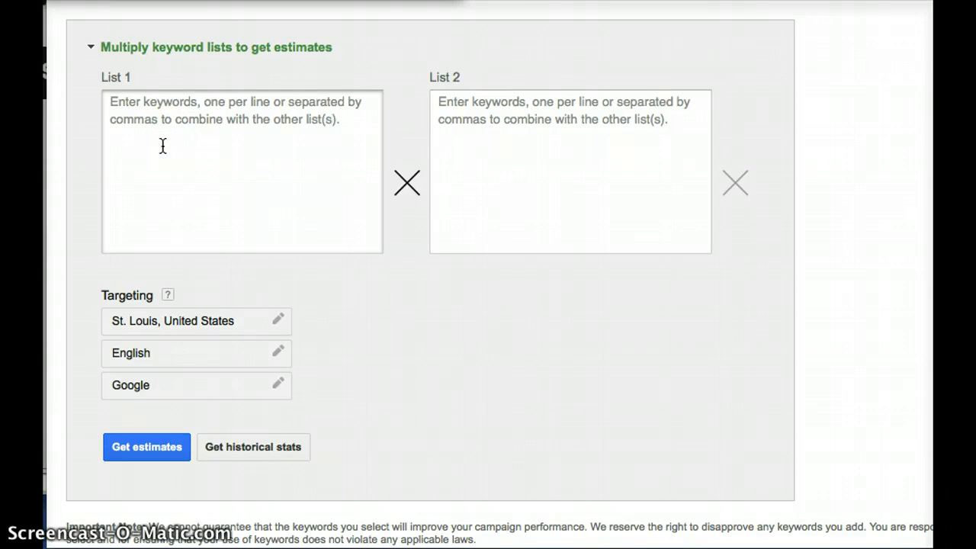
{"action": "type", "text": "r2-"}
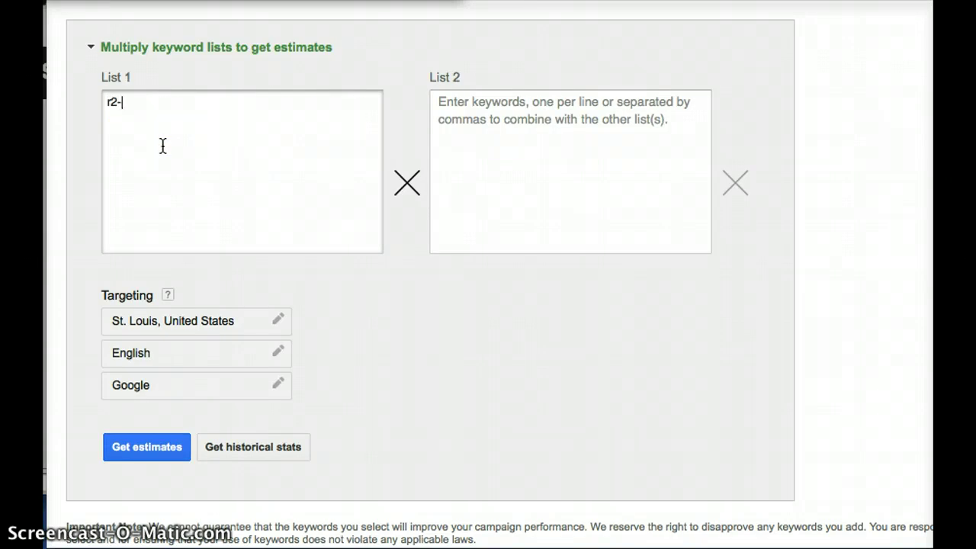
{"action": "type", "text": "d2"}
{"action": "type", "text": " luke skywalke"}
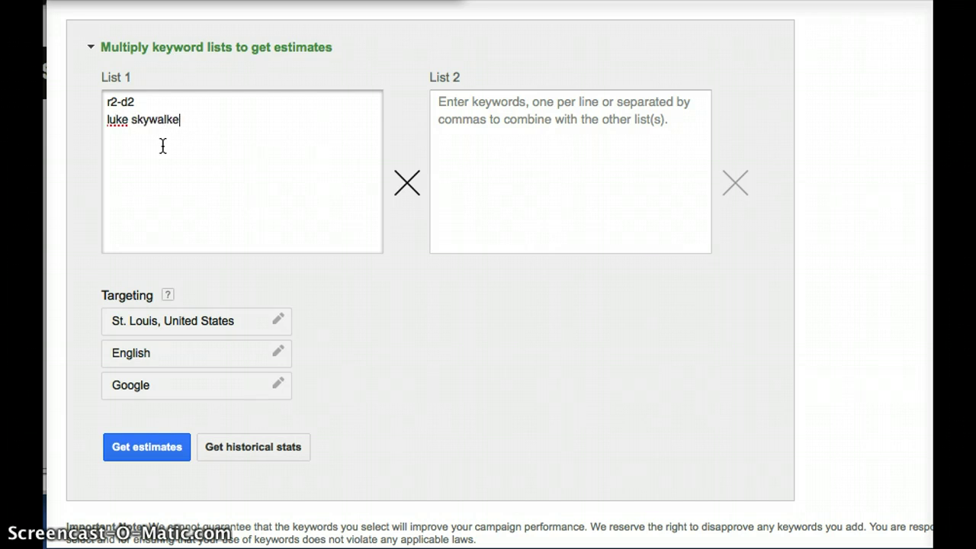
{"action": "type", "text": "r"}
{"action": "key", "text": "Return"}
{"action": "type", "text": "c3po"}
{"action": "key", "text": "Return"}
{"action": "type", "text": "chewbacca"}
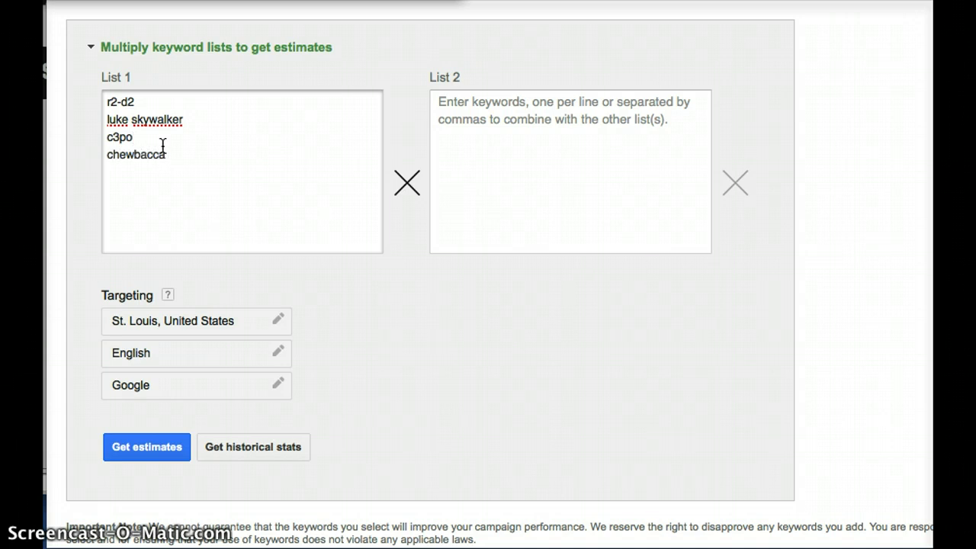
- Enter costumes, clocks, apparel and shoes as the product keywords in List 2
{"action": "left_click", "coordinate": [462, 120]}
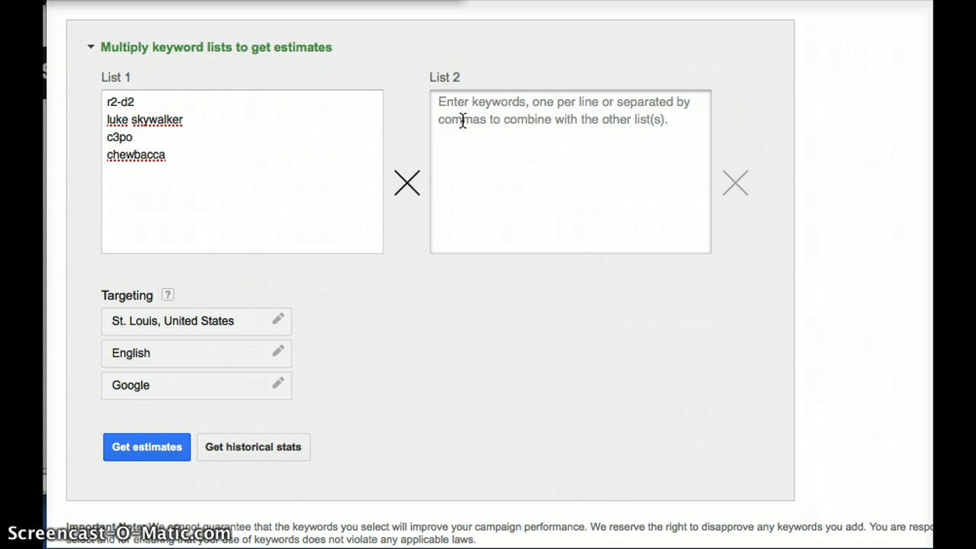
{"action": "type", "text": "costumes"}
{"action": "key", "text": "Return"}
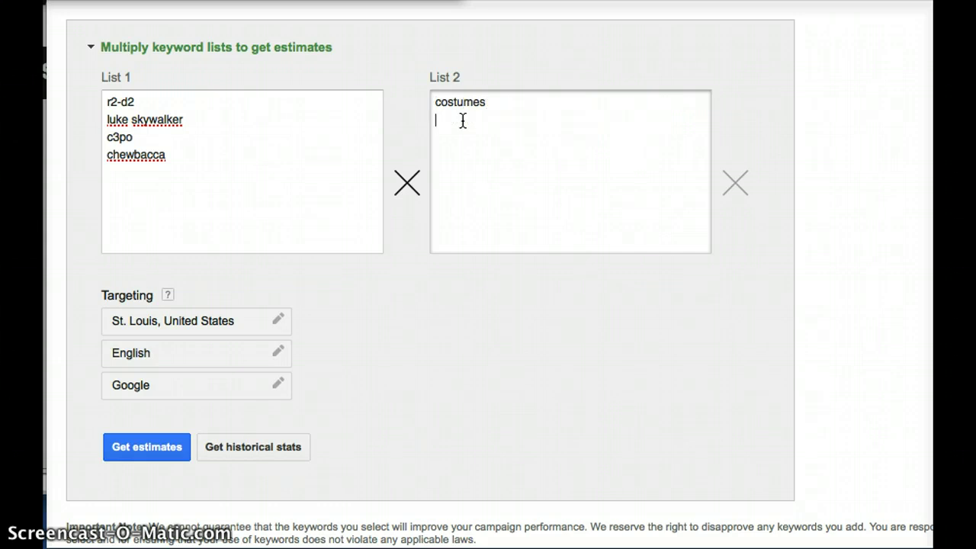
{"action": "type", "text": "clocks"}
{"action": "key", "text": "Return"}
{"action": "type", "text": "apparel "}
{"action": "type", "text": "shoes"}
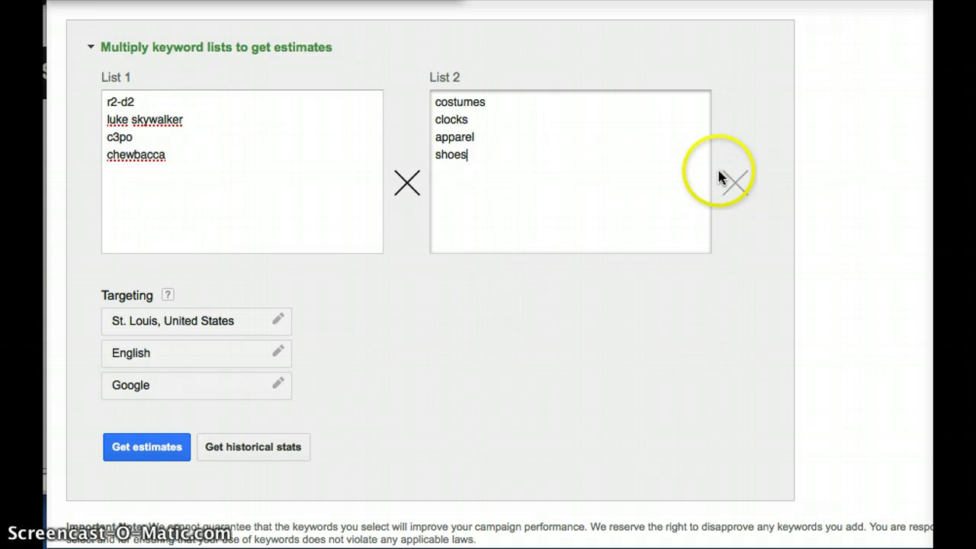
- Add List 3 with modifiers new, vintage, rare find and original packaging
{"action": "left_click", "coordinate": [733, 186]}
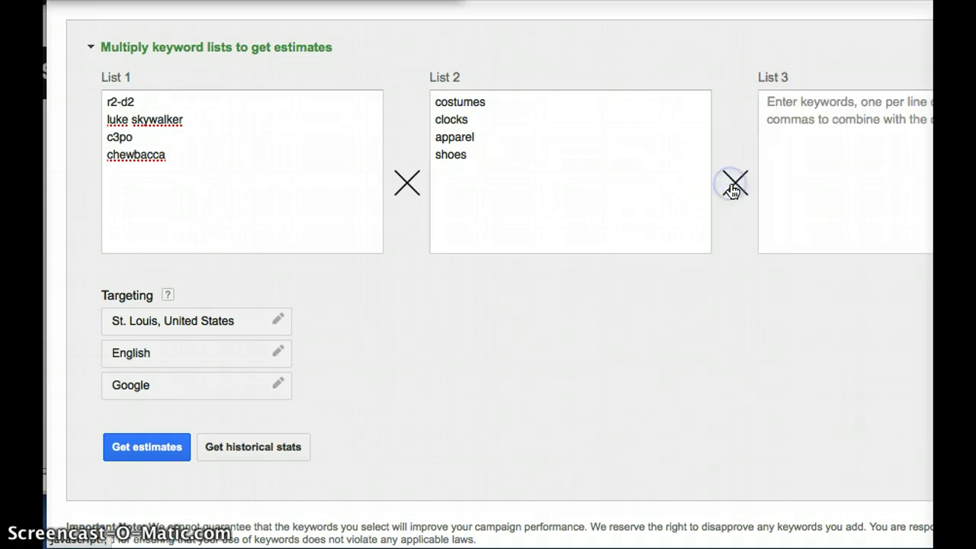
{"action": "left_click", "coordinate": [843, 148]}
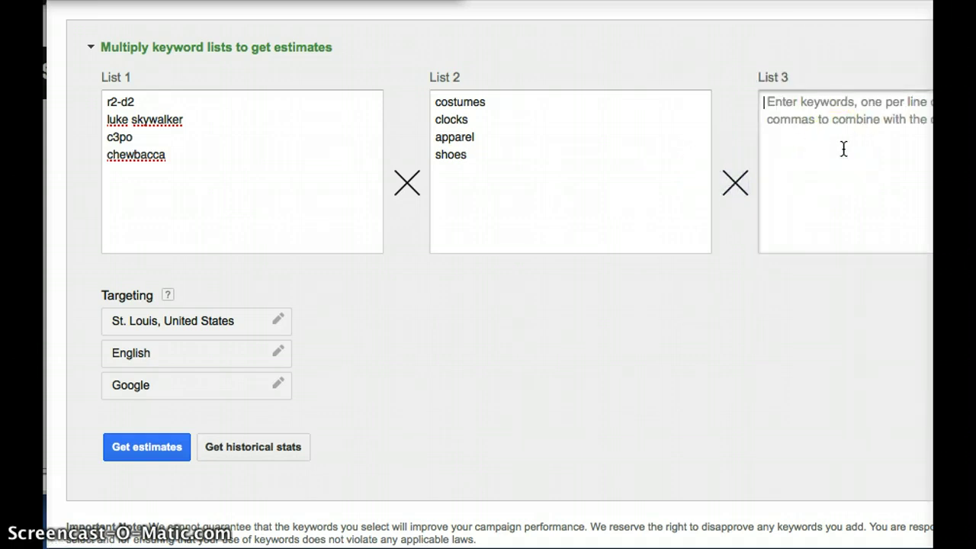
{"action": "type", "text": "new"}
{"action": "key", "text": "Return"}
{"action": "type", "text": "vintage"}
{"action": "key", "text": "Return"}
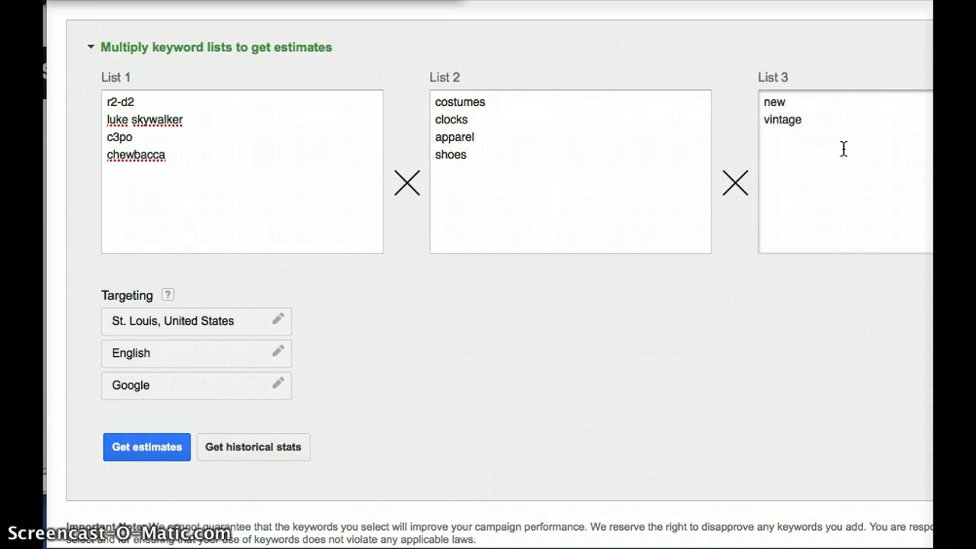
{"action": "type", "text": "rare find"}
{"action": "key", "text": "Return"}
{"action": "type", "text": "original pas"}
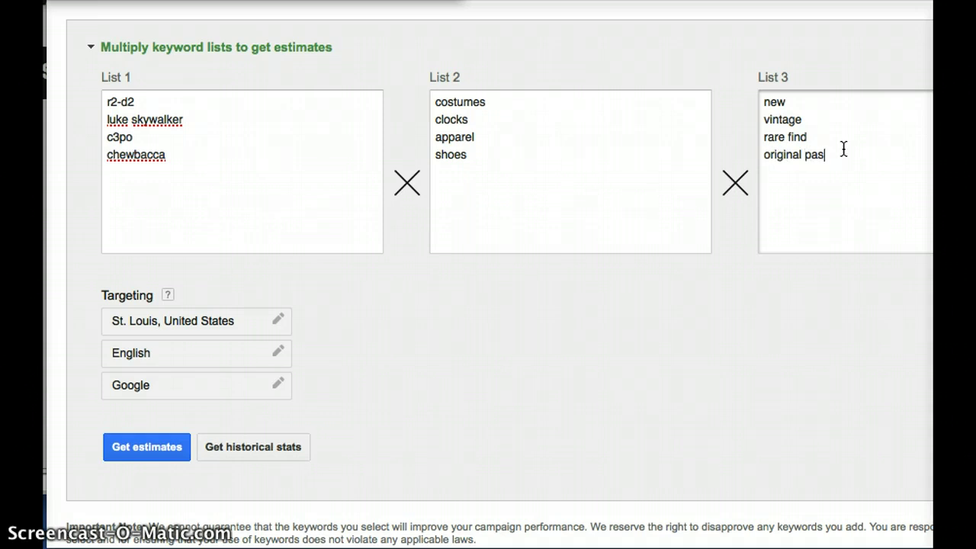
{"action": "key", "text": "BackSpace"}
{"action": "type", "text": "ckaging"}
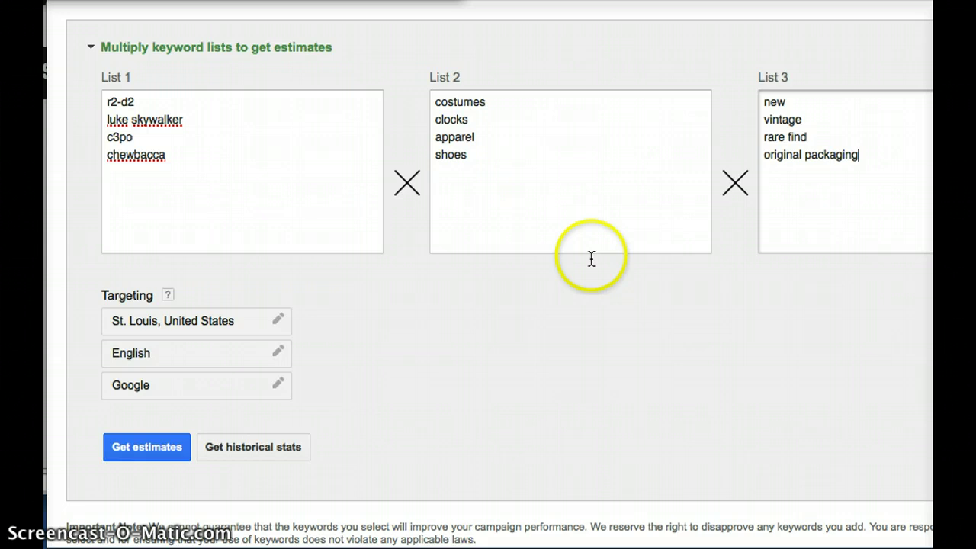
- Remove St. Louis from location targeting so only the United States remains
{"action": "left_click", "coordinate": [275, 323]}
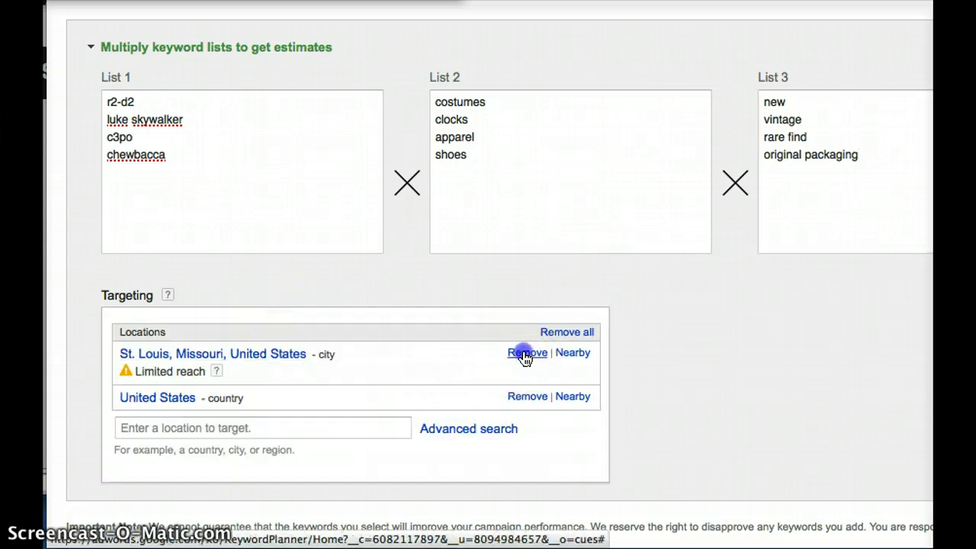
{"action": "left_click", "coordinate": [526, 352]}
{"action": "scroll", "coordinate": [214, 431], "scroll_direction": "down", "scroll_amount": 1}
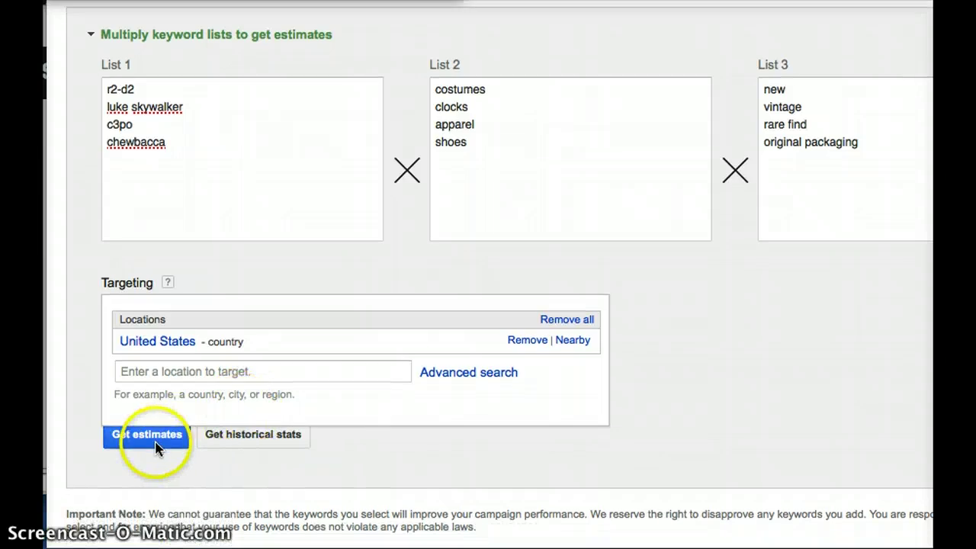
{"action": "left_click", "coordinate": [175, 437]}
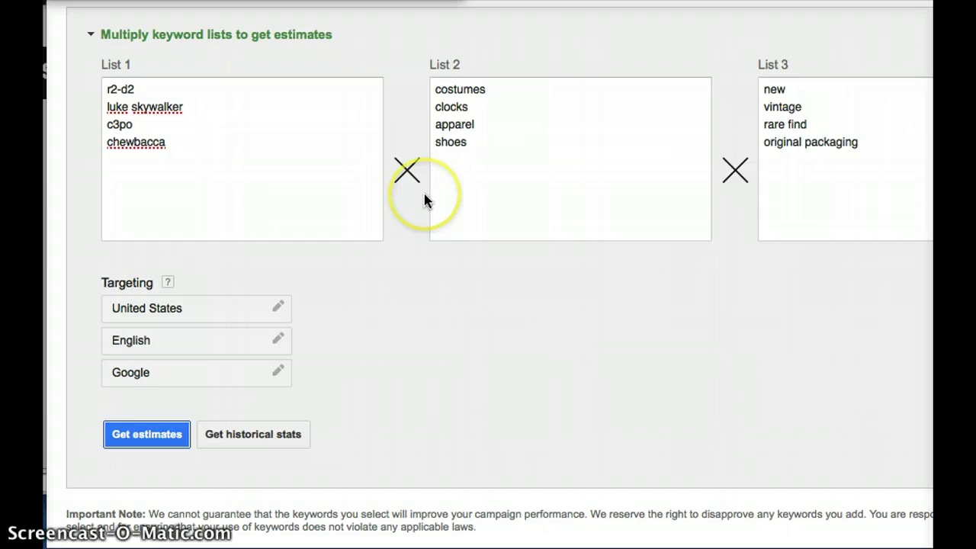
- Get estimates for the 64 multiplied keywords in the r2-d2 costumes new ad group
{"action": "left_click", "coordinate": [165, 434]}
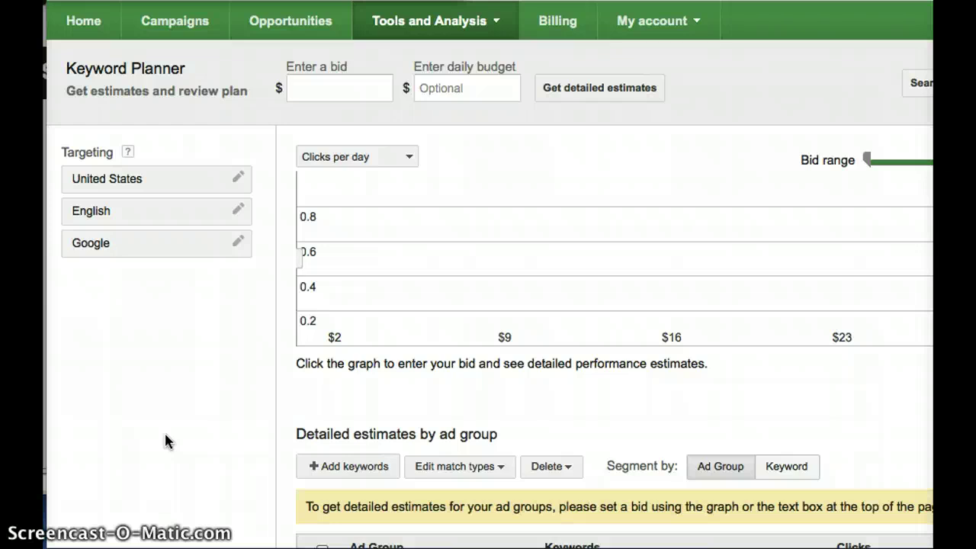
{"action": "left_click", "coordinate": [333, 75]}
{"action": "scroll", "coordinate": [381, 298], "scroll_direction": "down", "scroll_amount": 3}
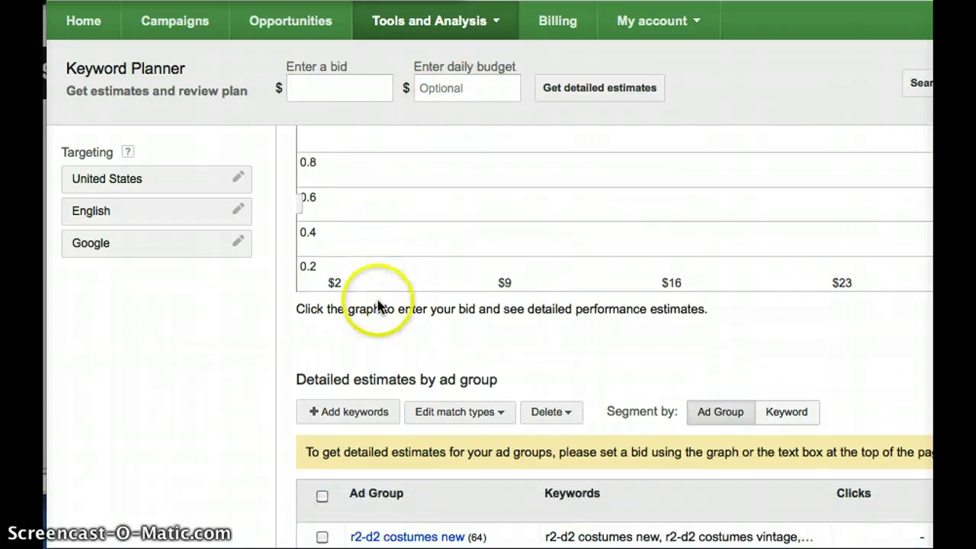
{"action": "scroll", "coordinate": [376, 309], "scroll_direction": "down", "scroll_amount": 1}
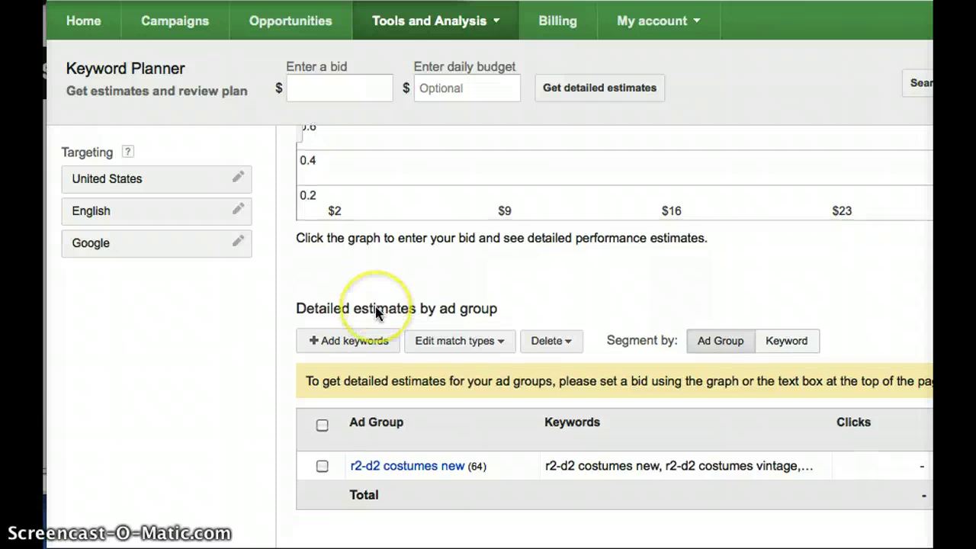
- Set the estimates to segment by Keyword
{"action": "left_click", "coordinate": [502, 343]}
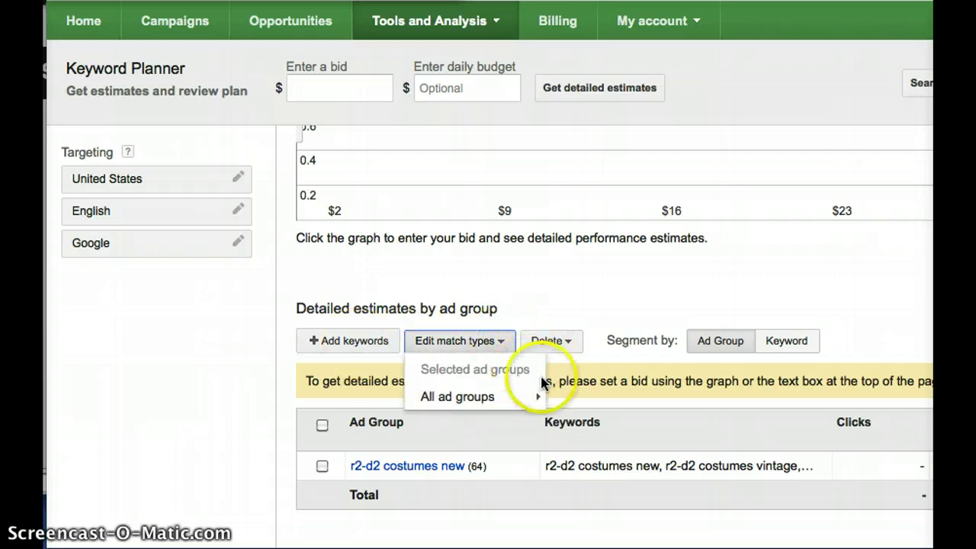
{"action": "left_click", "coordinate": [779, 343]}
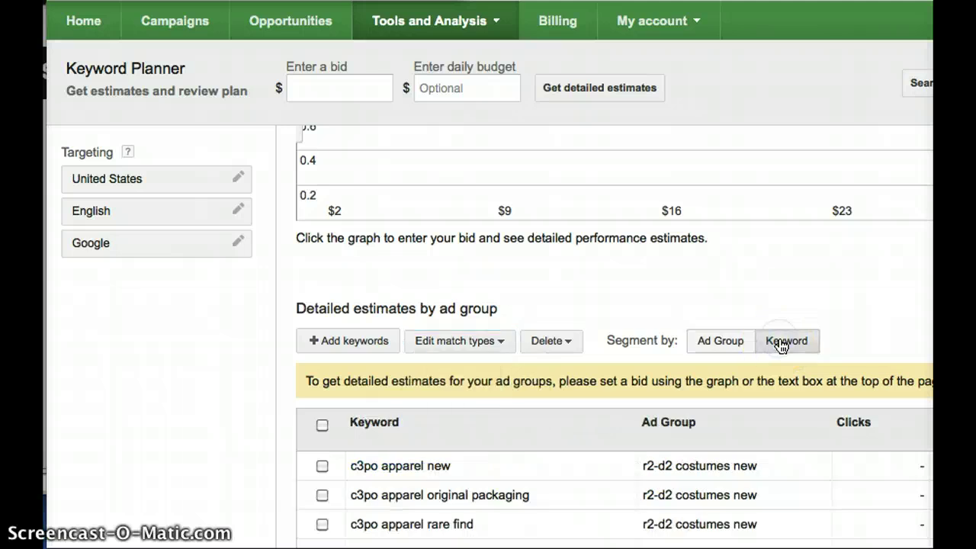
{"action": "scroll", "coordinate": [781, 346], "scroll_direction": "down", "scroll_amount": 5}
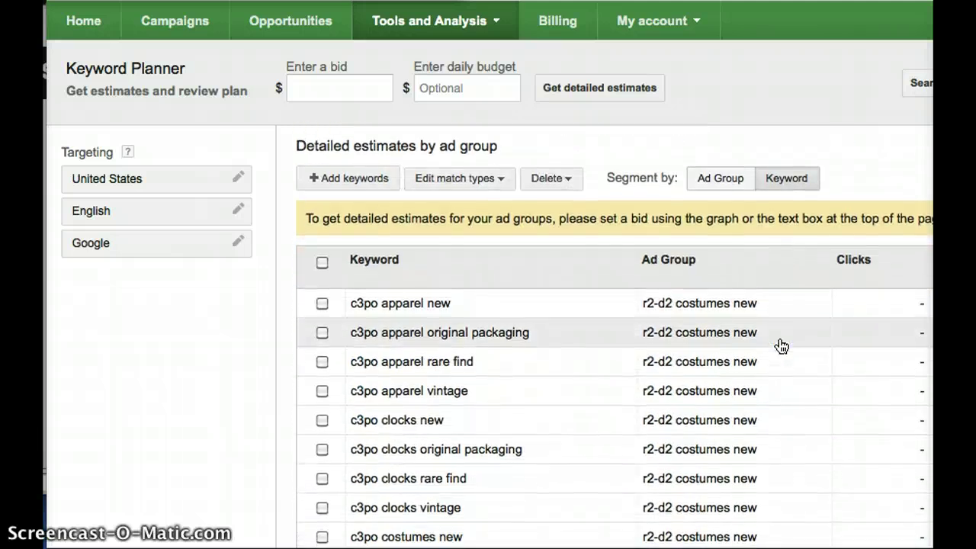
{"action": "left_click", "coordinate": [439, 408]}
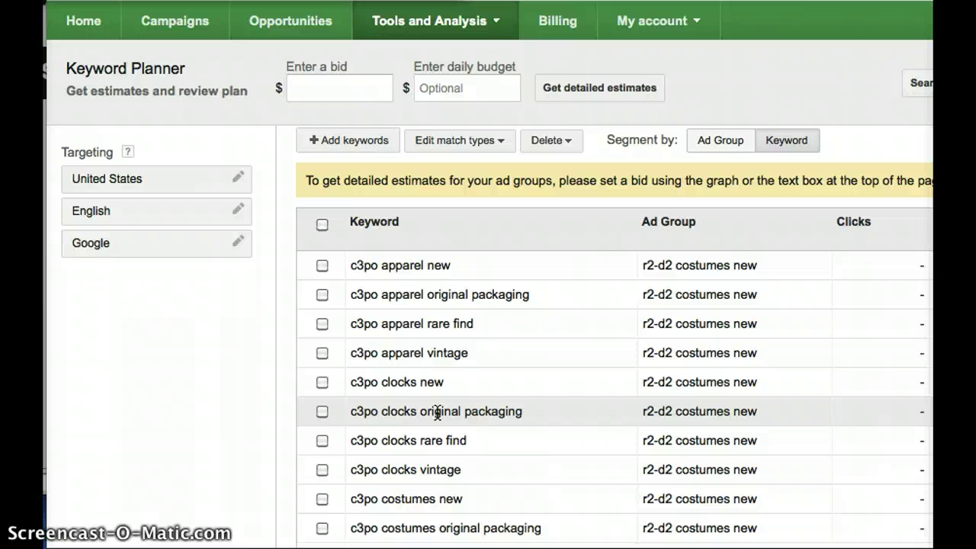
{"action": "left_click", "coordinate": [452, 371]}
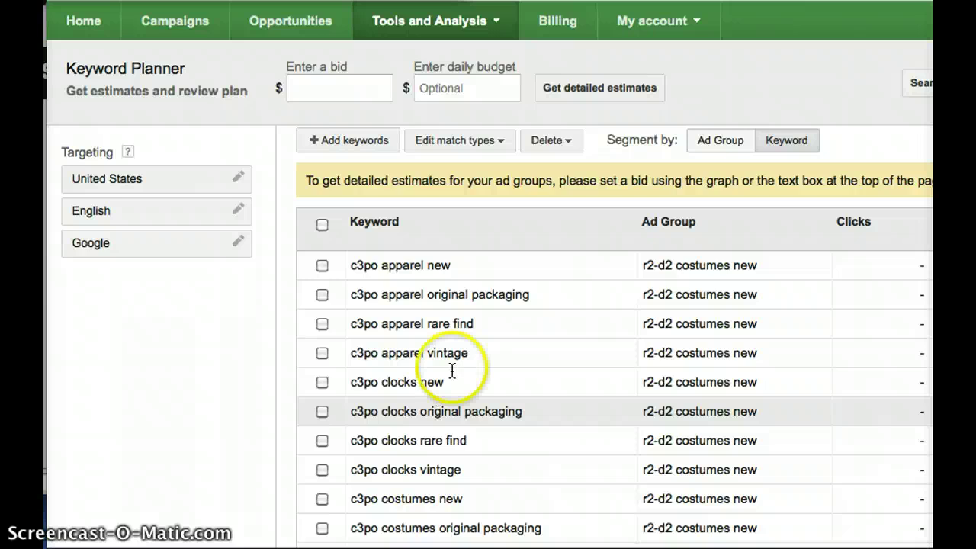
- Change all keywords to exact match and review the bracketed keyword list
{"action": "left_click", "coordinate": [503, 142]}
{"action": "mouse_move", "coordinate": [484, 200]}
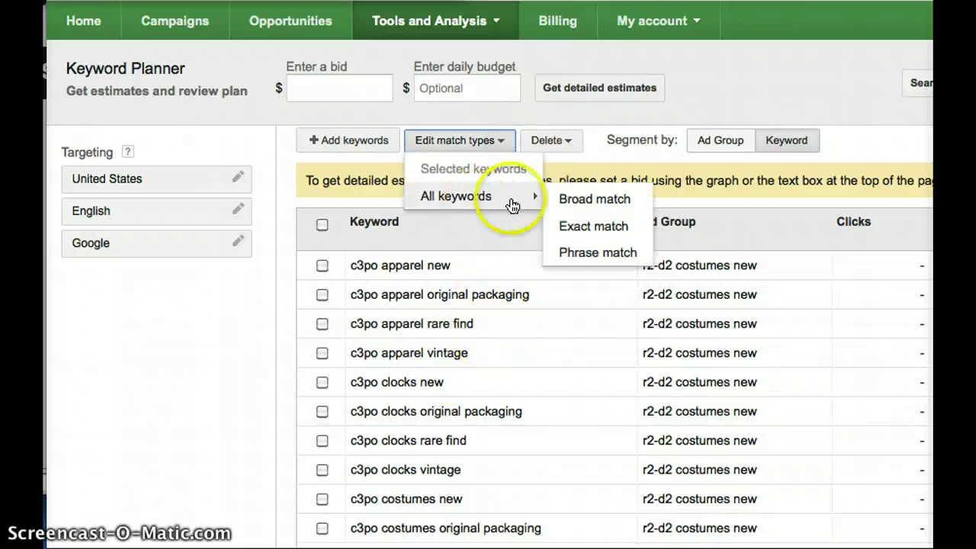
{"action": "left_click", "coordinate": [564, 225]}
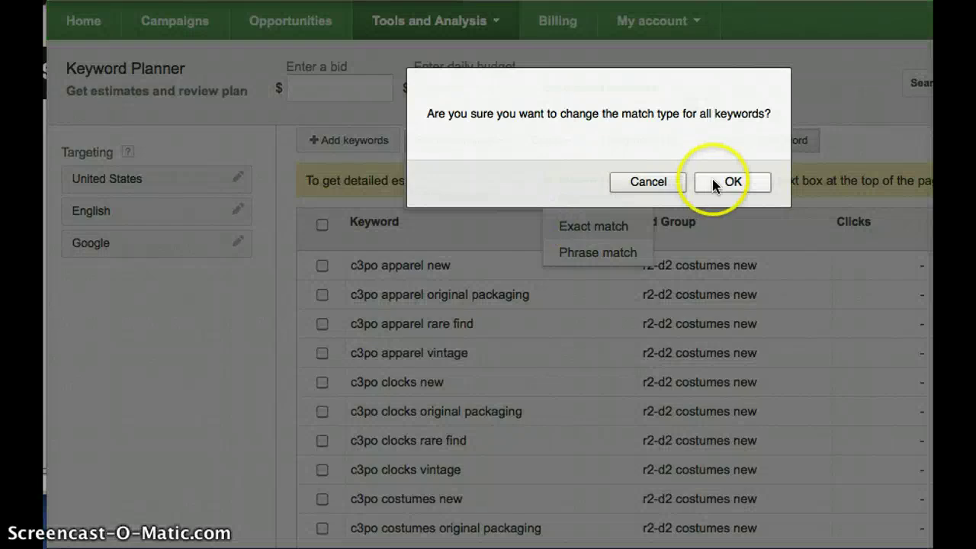
{"action": "left_click", "coordinate": [732, 181]}
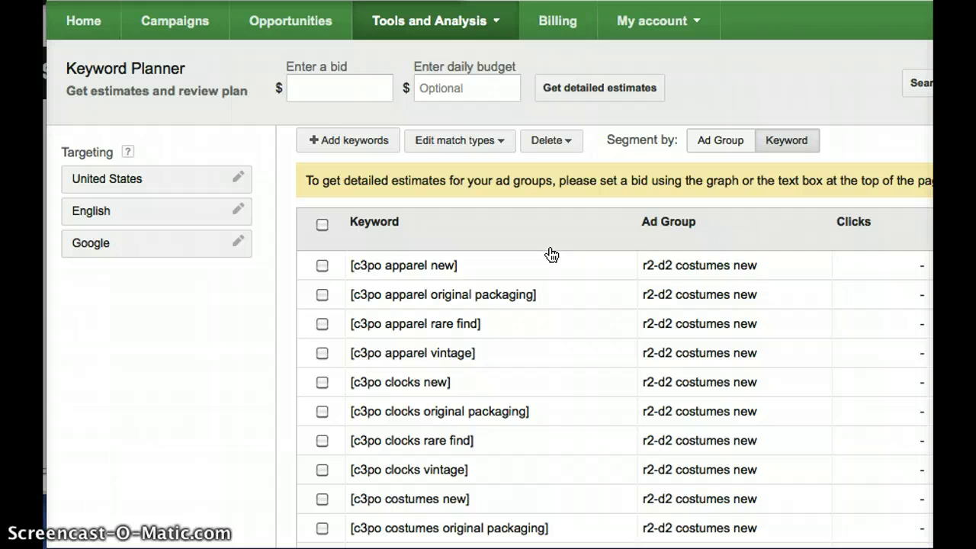
{"action": "scroll", "coordinate": [548, 275], "scroll_direction": "down", "scroll_amount": 1}
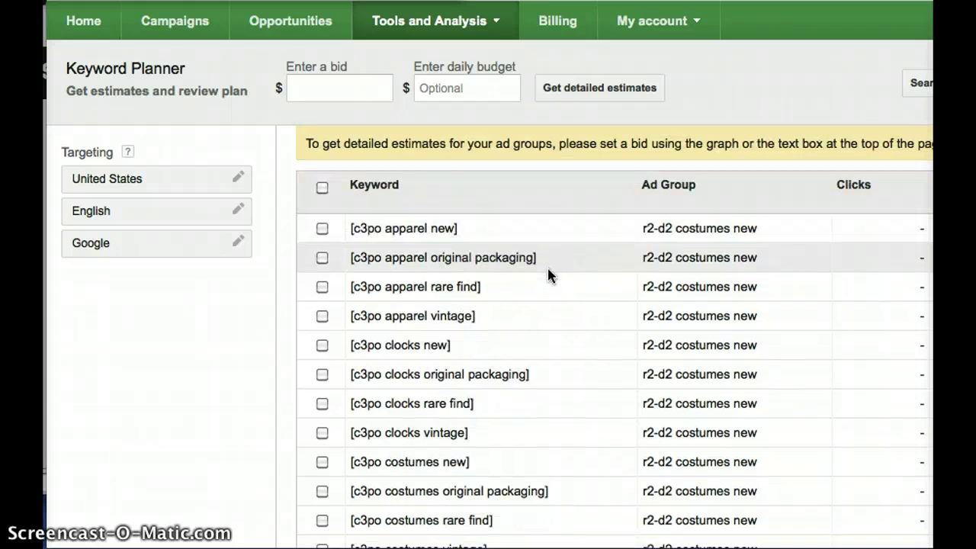
{"action": "scroll", "coordinate": [548, 269], "scroll_direction": "down", "scroll_amount": 3}
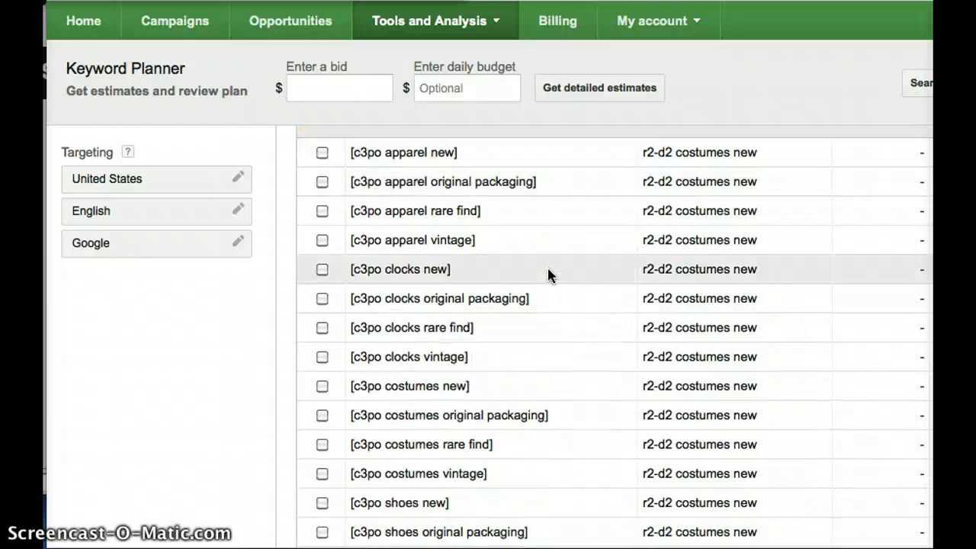
{"action": "scroll", "coordinate": [549, 276], "scroll_direction": "down", "scroll_amount": 10}
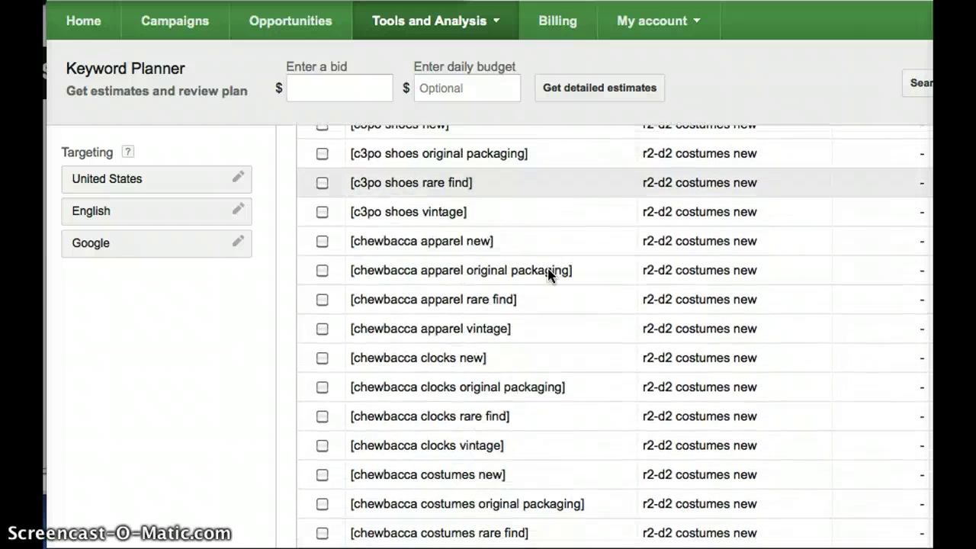
{"action": "scroll", "coordinate": [550, 275], "scroll_direction": "up", "scroll_amount": 7}
{"action": "scroll", "coordinate": [548, 275], "scroll_direction": "up", "scroll_amount": 13}
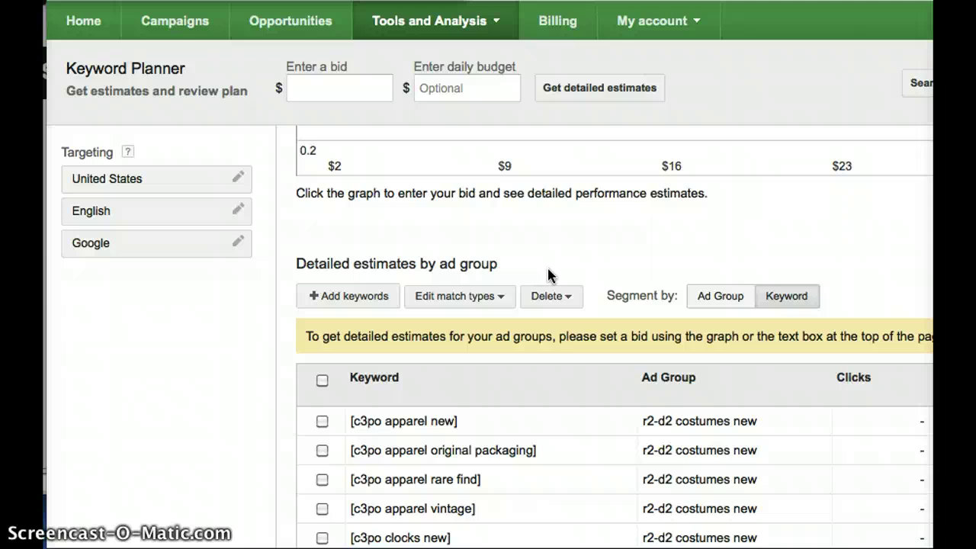
{"action": "scroll", "coordinate": [548, 275], "scroll_direction": "up", "scroll_amount": 3}
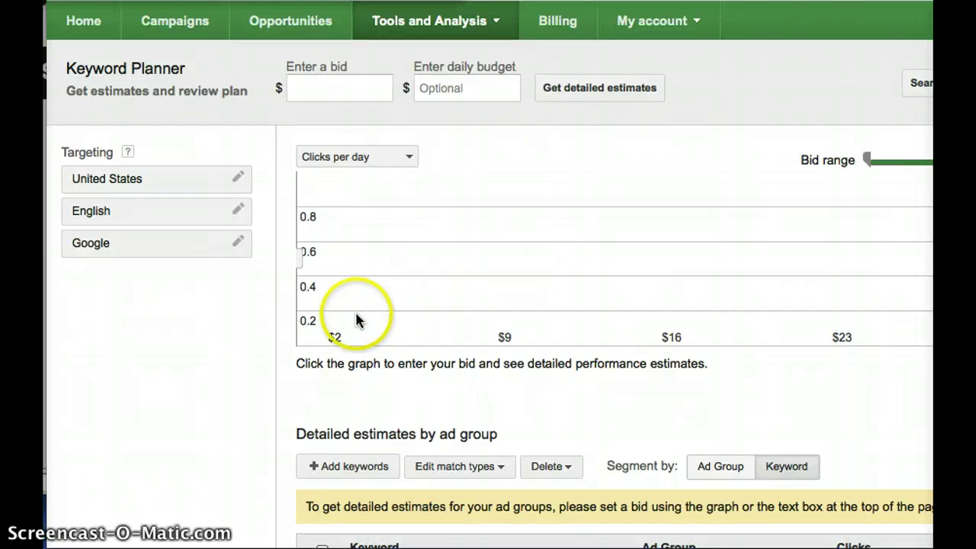
{"action": "left_click", "coordinate": [240, 244]}
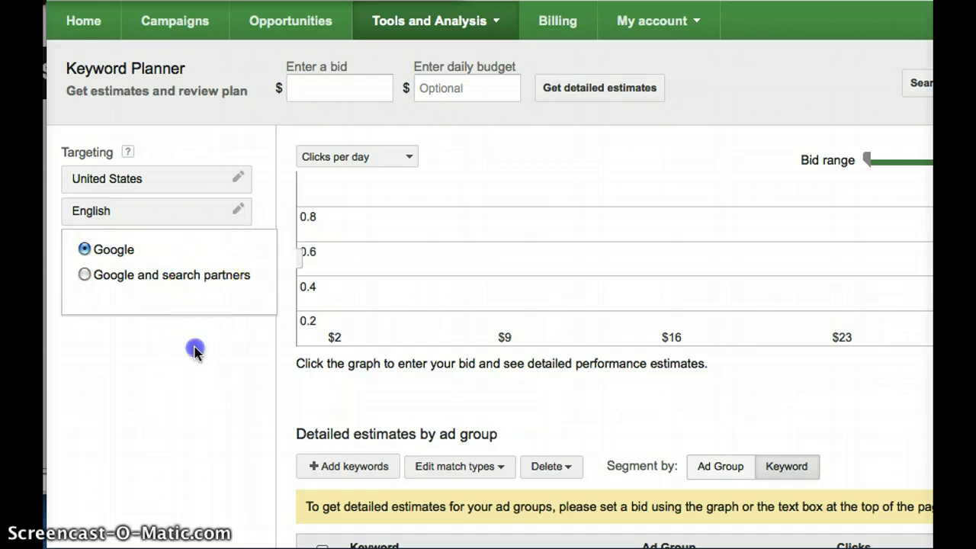
{"action": "left_click", "coordinate": [194, 348]}
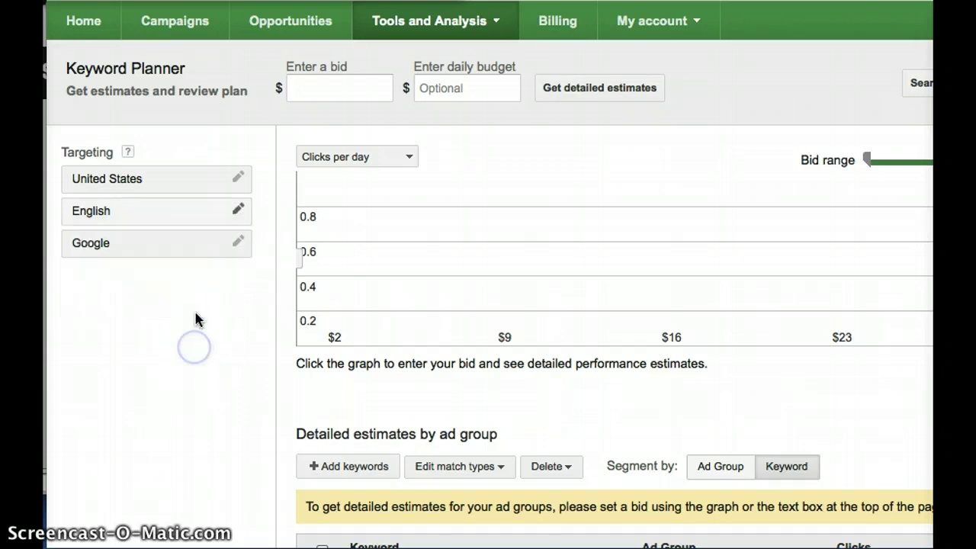
{"action": "left_click", "coordinate": [238, 218]}
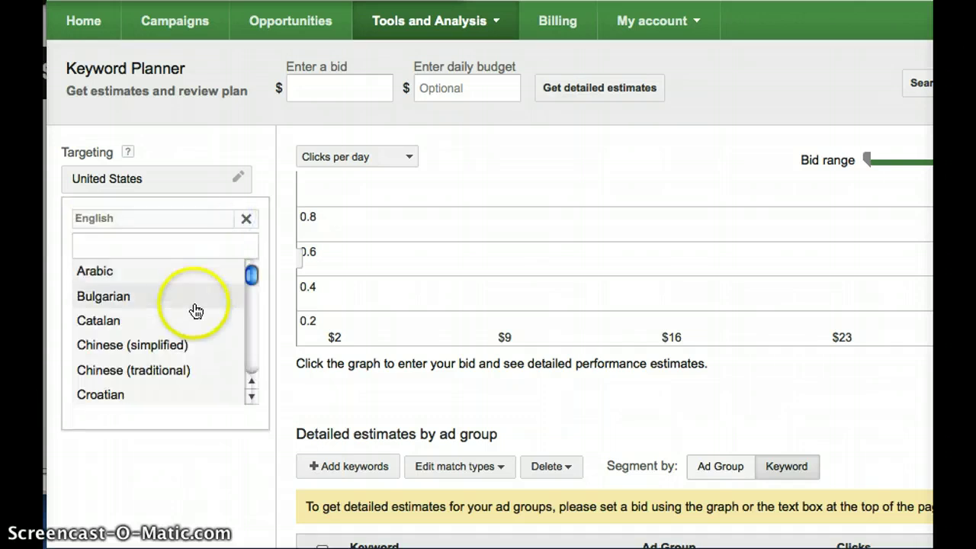
{"action": "scroll", "coordinate": [181, 336], "scroll_direction": "down", "scroll_amount": 4}
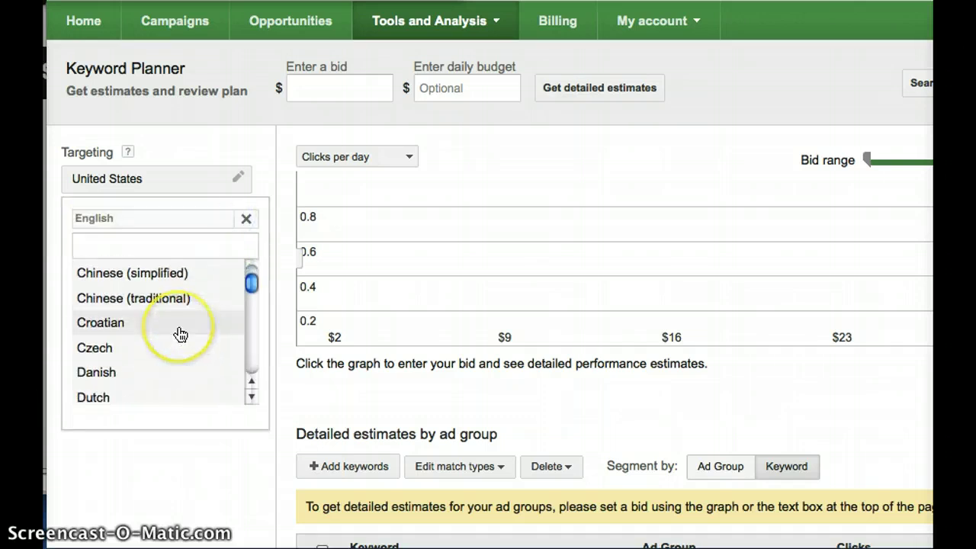
{"action": "left_click", "coordinate": [176, 340]}
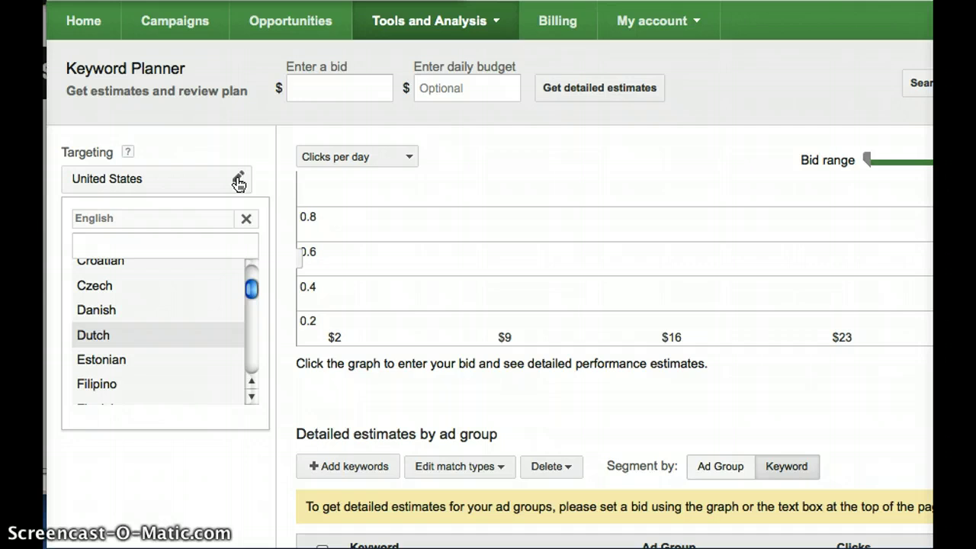
{"action": "left_click", "coordinate": [230, 138]}
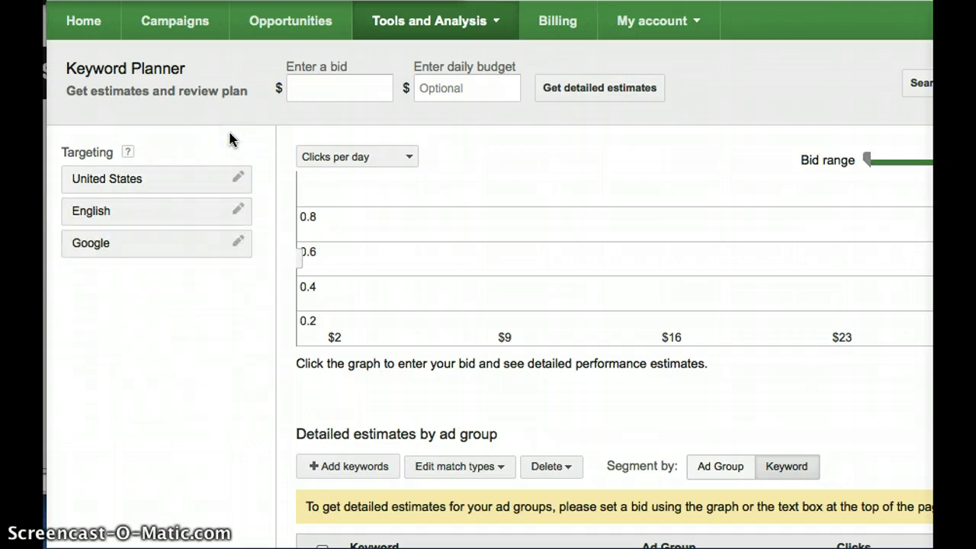